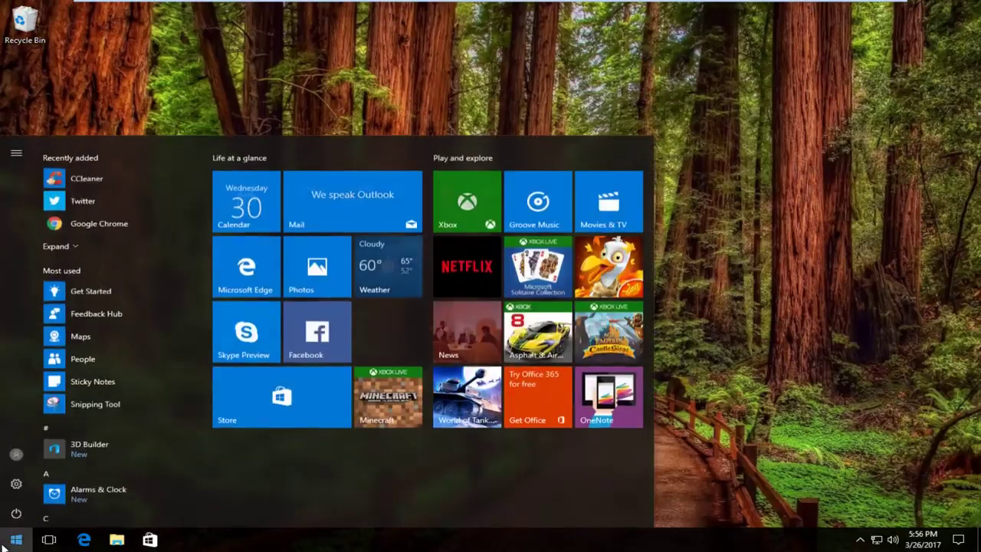
Open the System information window, check the computer's processor details, and close it
left_click(3, 545)
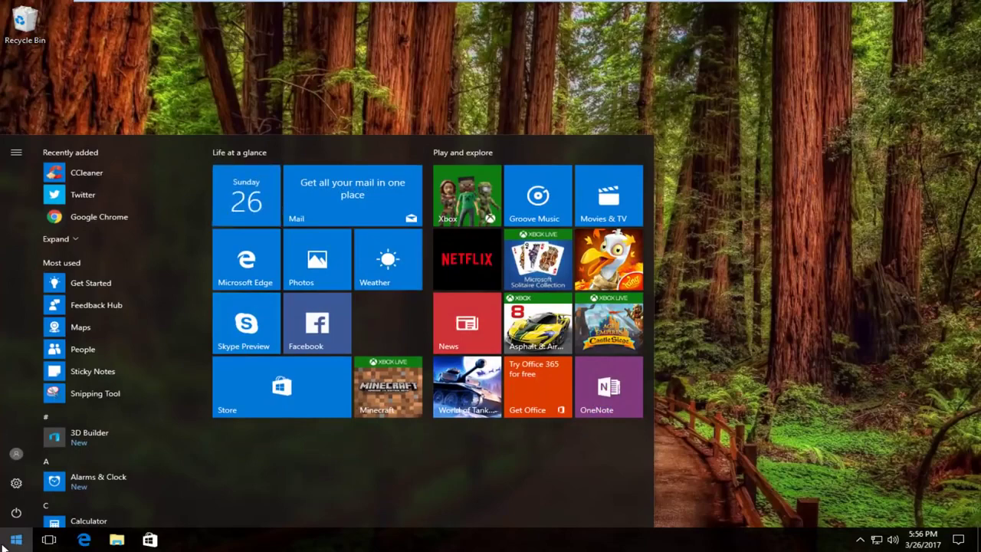
type("syste")
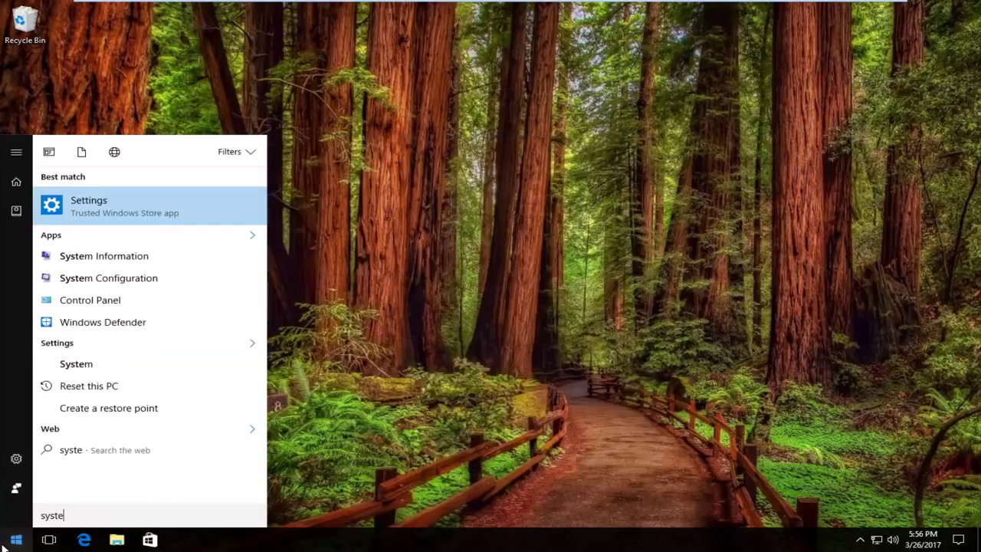
type("m")
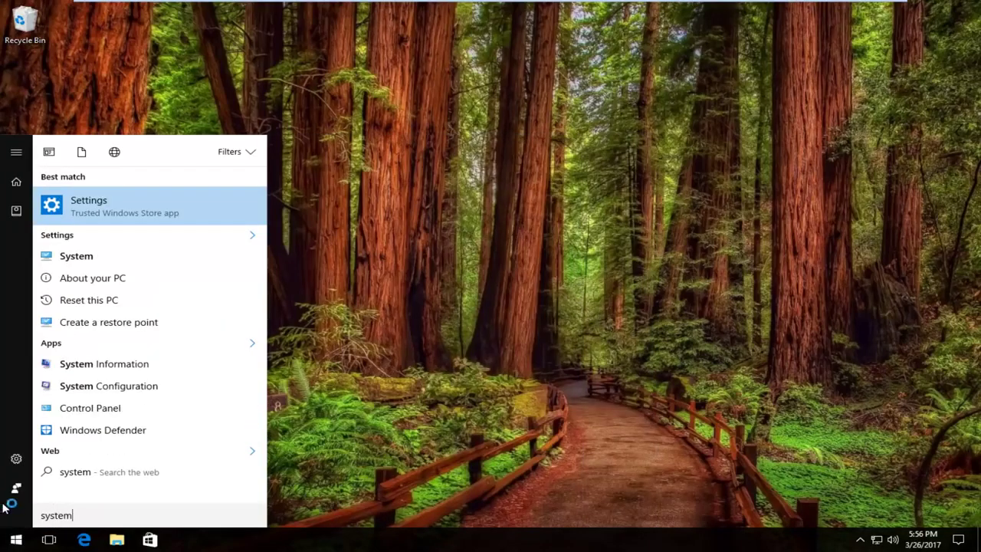
left_click(77, 259)
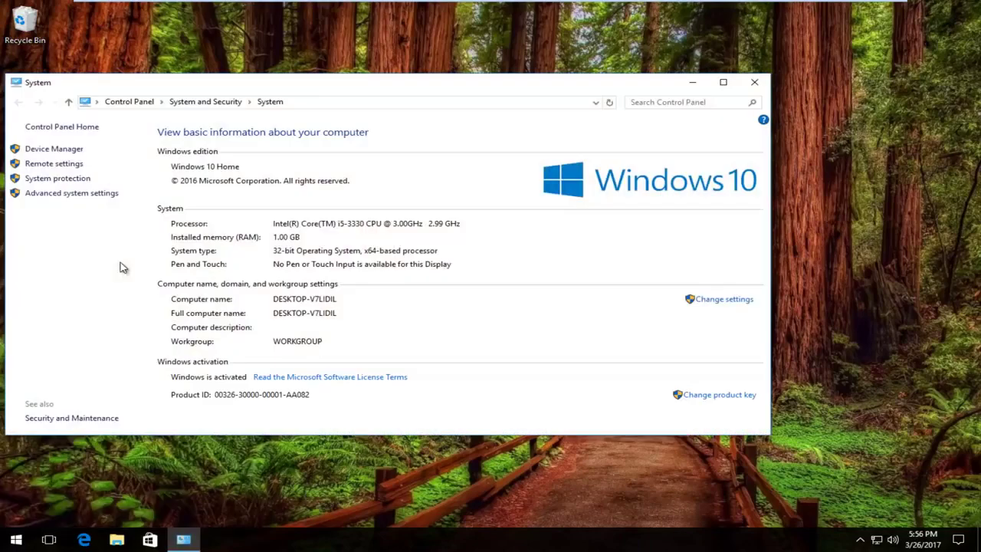
left_click_drag(246, 88, 377, 94)
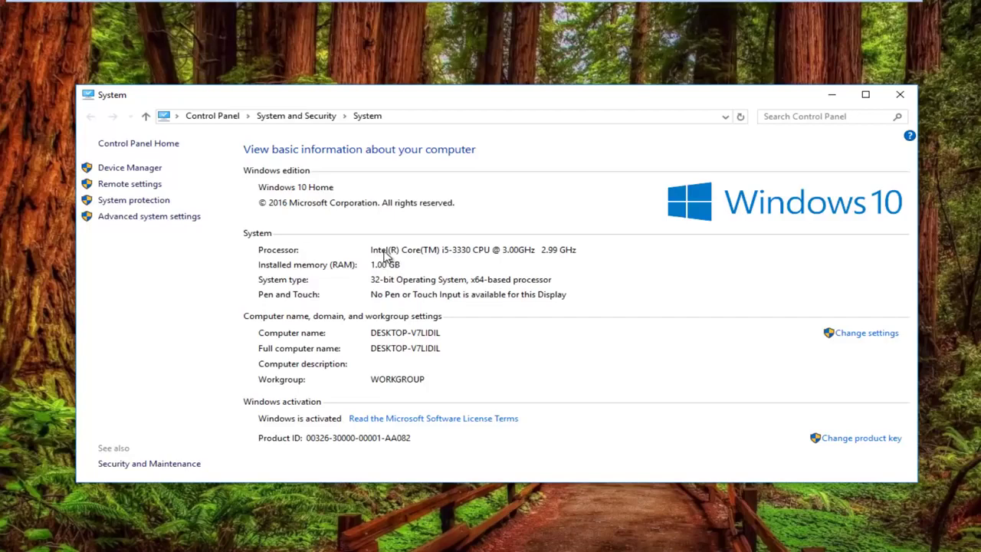
left_click(899, 95)
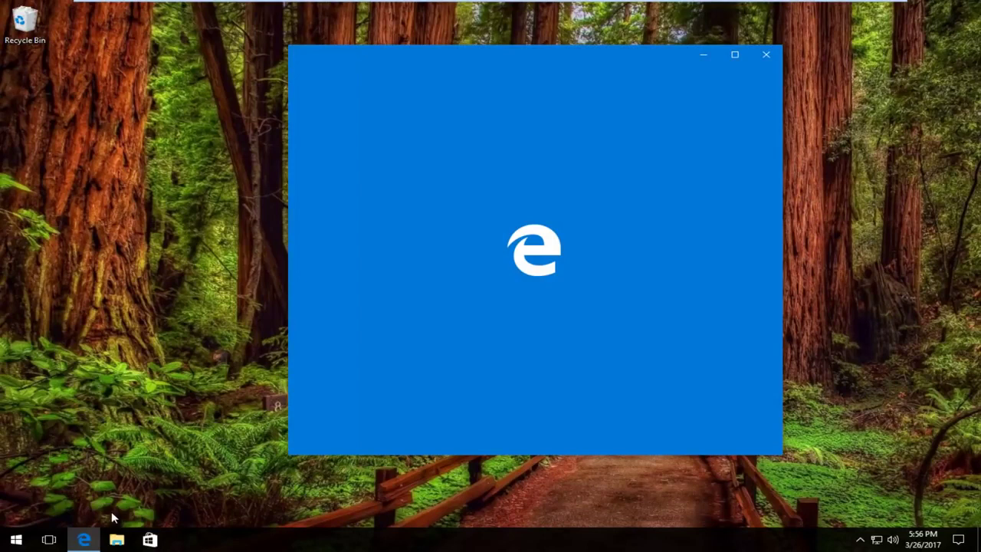
Open Google in a maximized Microsoft Edge window and search for "intel bluetooth driver download"
left_click(734, 59)
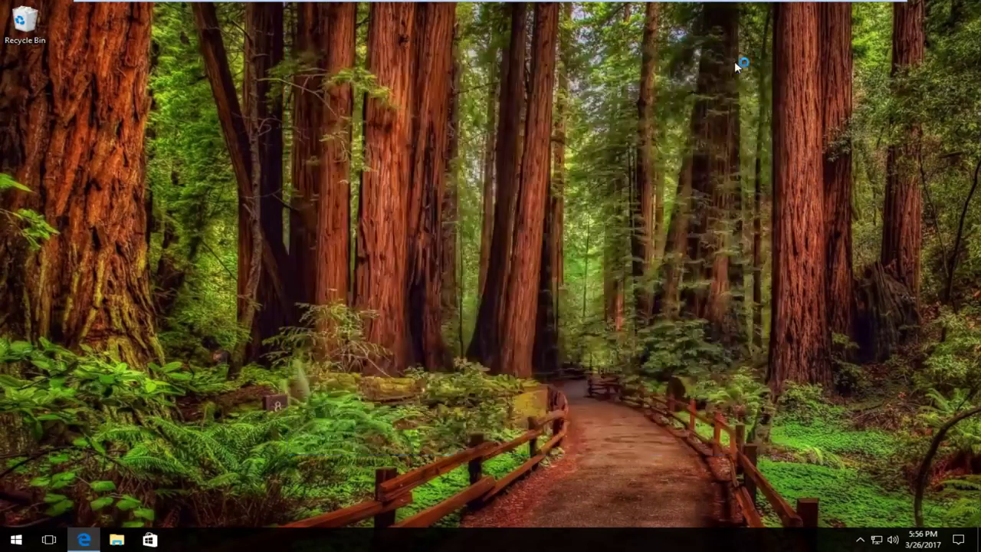
key("Return")
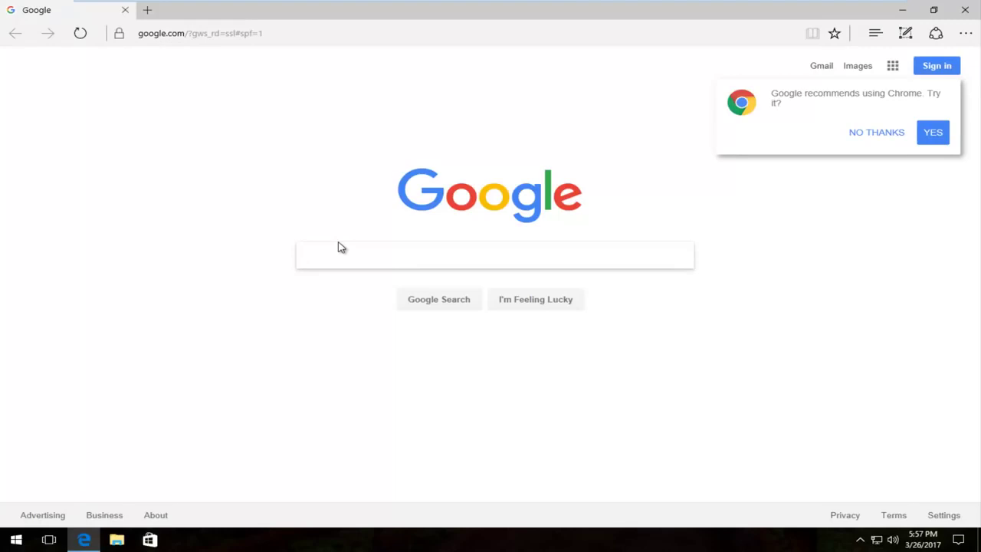
type("intel bluetooth")
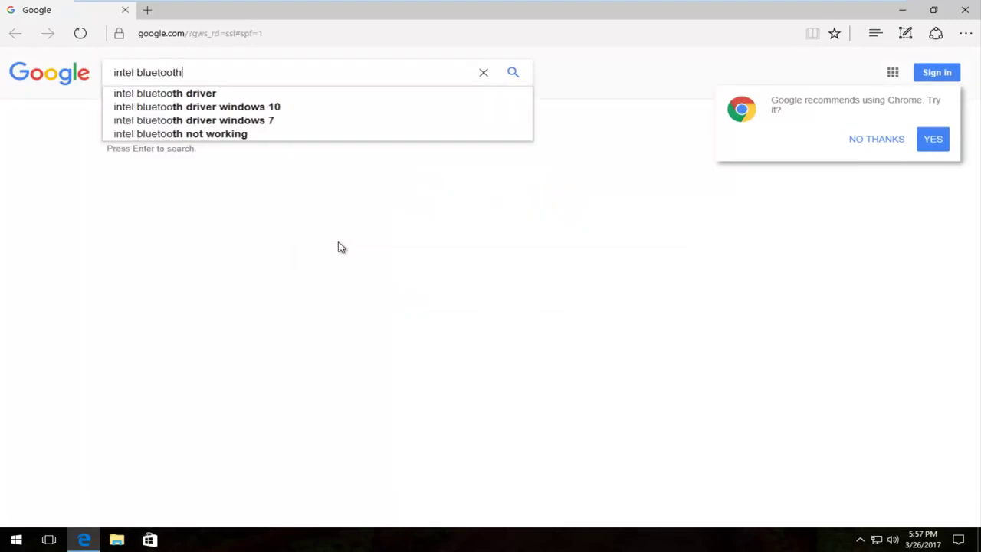
type(" driver download")
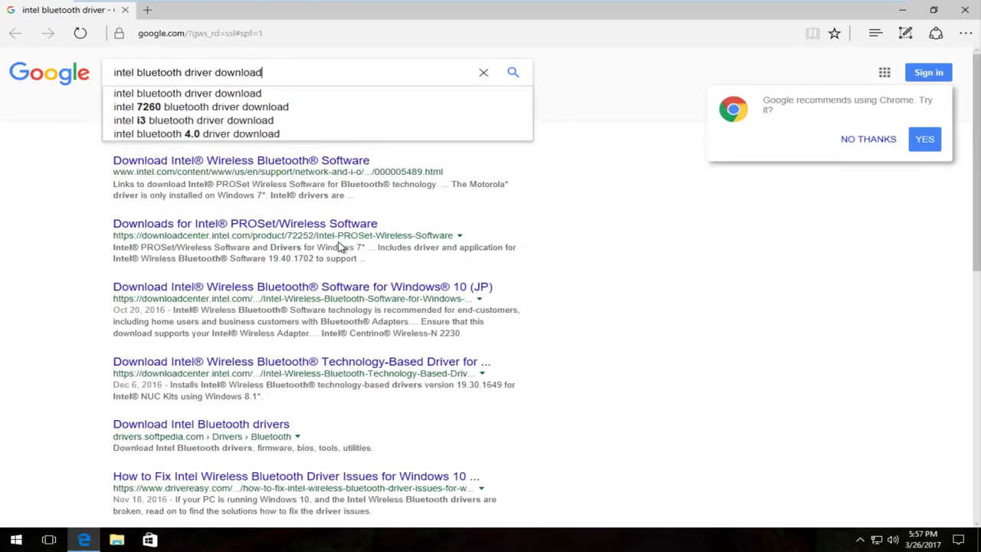
key("Return")
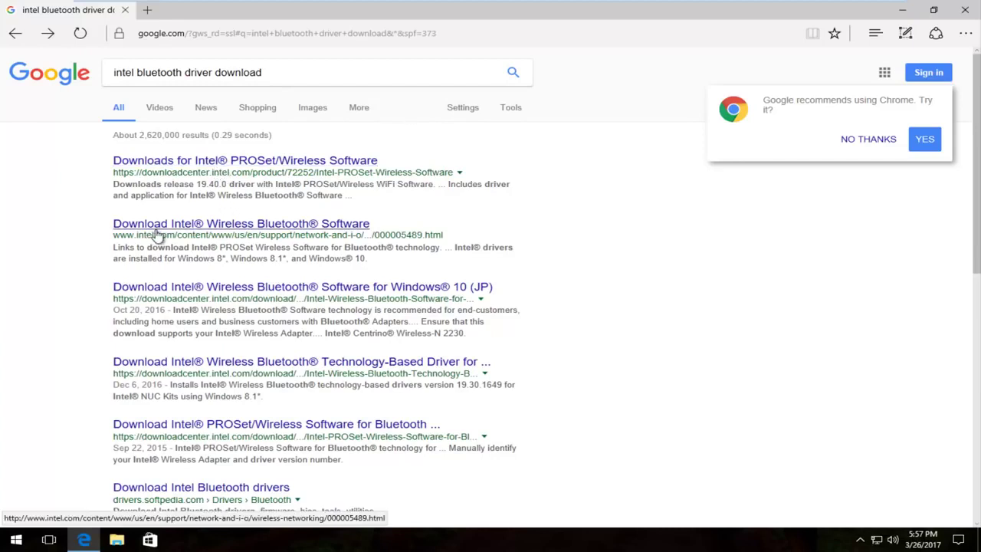
Open the "Download Intel Wireless Bluetooth Software" support page and expand all the software version tables
left_click(303, 225)
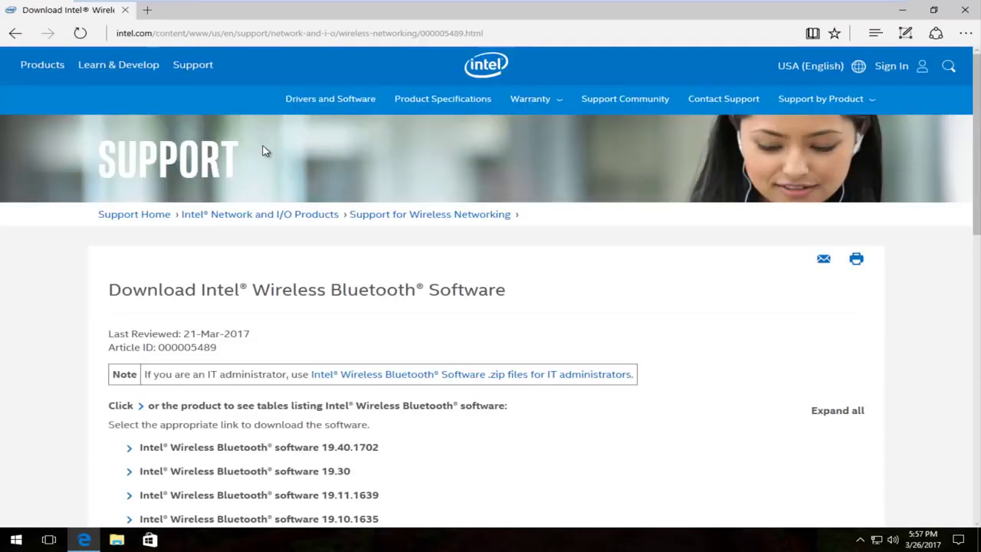
scroll(253, 155, "down", 1)
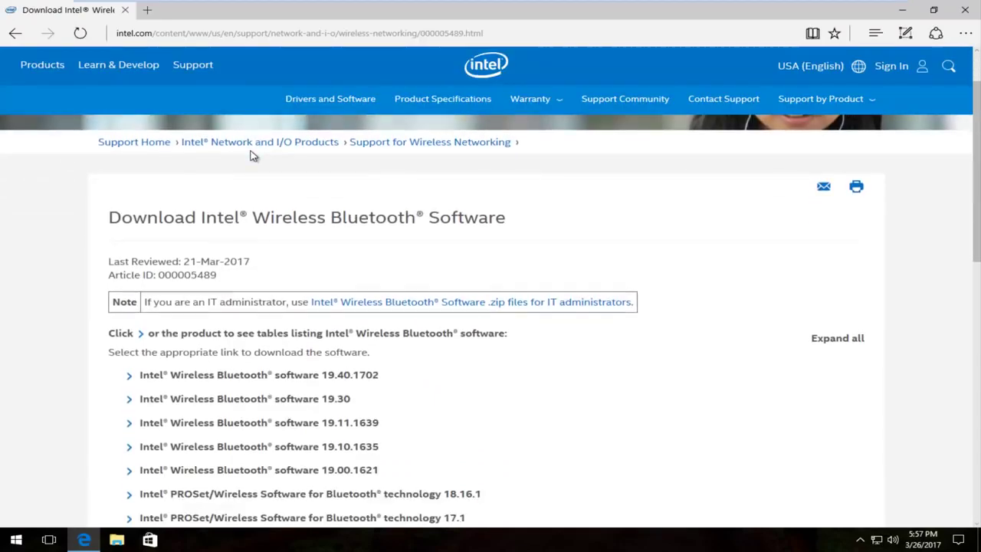
scroll(253, 156, "down", 2)
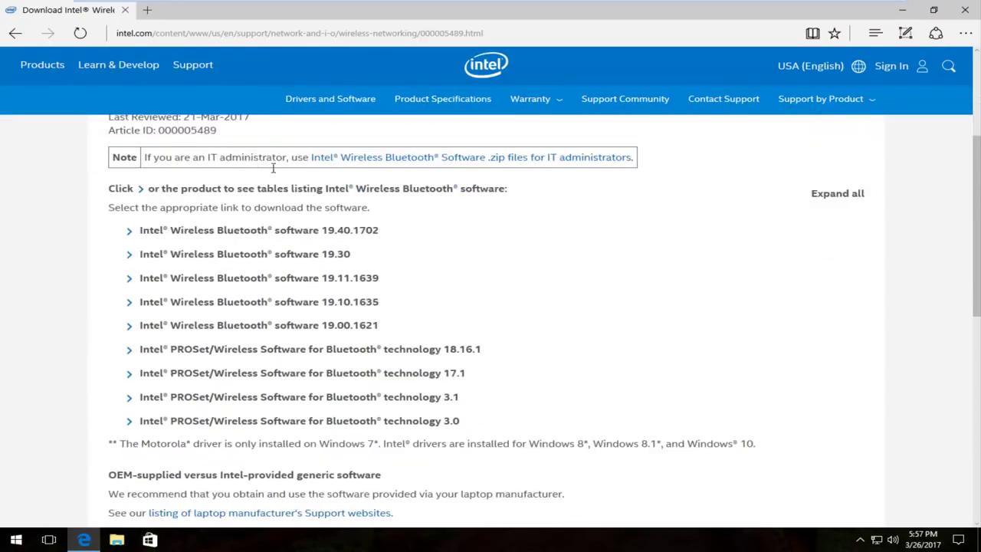
left_click(841, 193)
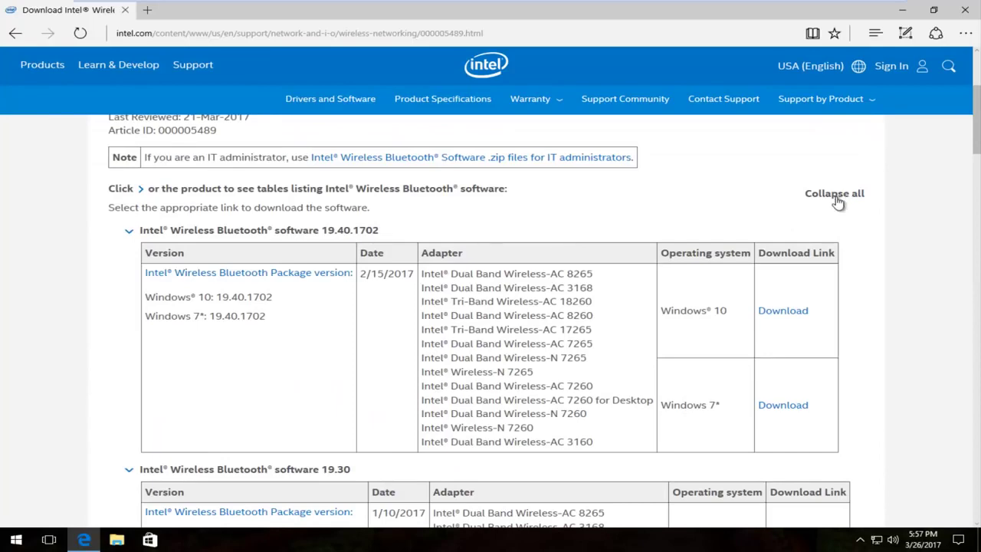
Review the listed versions and supported adapters, and open the Windows 10 download for Intel Wireless Bluetooth software 19.40.1702
scroll(477, 328, "down", 2)
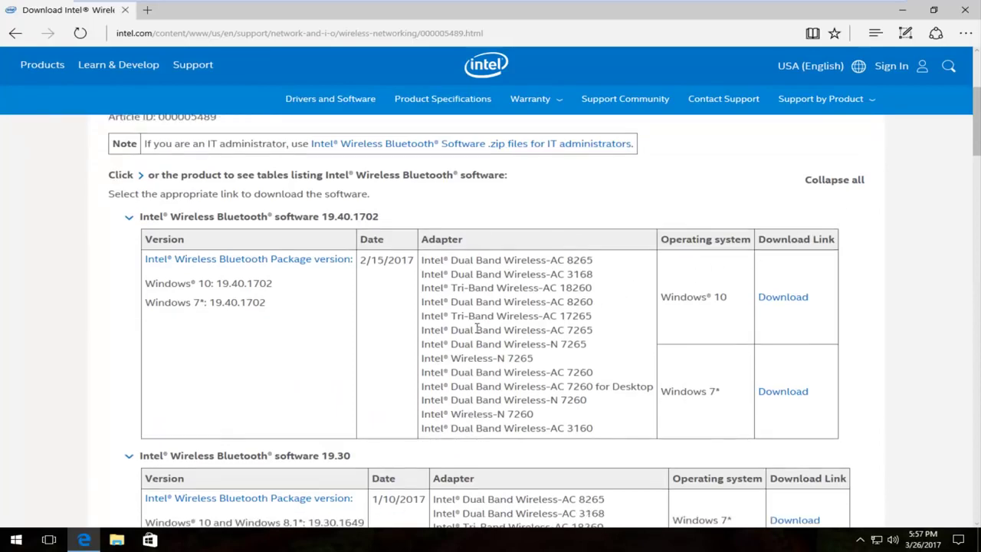
scroll(476, 328, "up", 2)
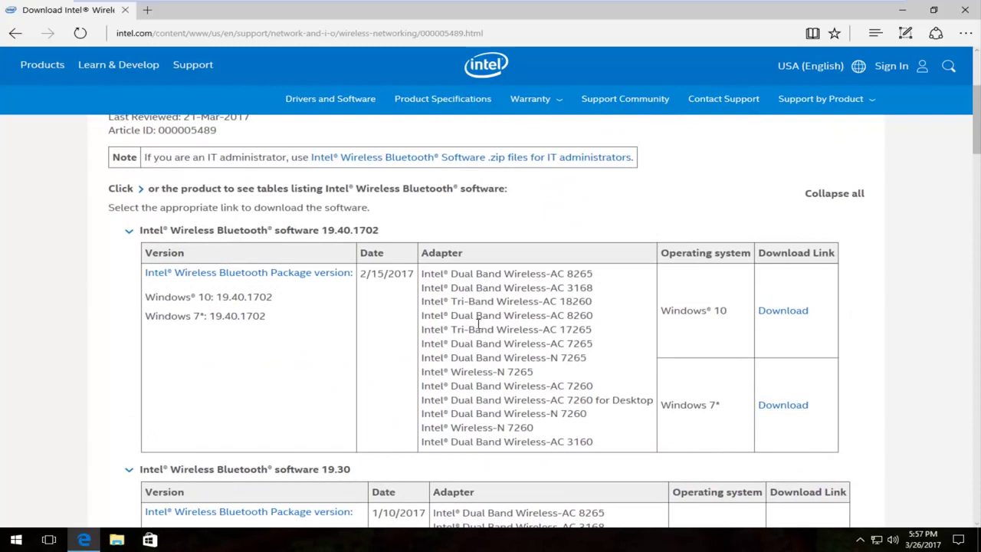
scroll(345, 307, "down", 1)
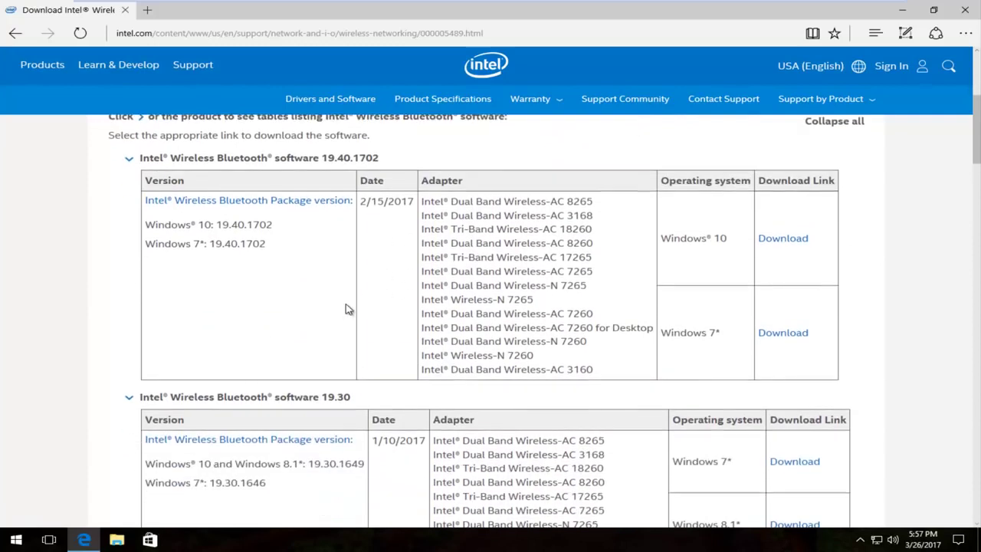
scroll(345, 306, "up", 1)
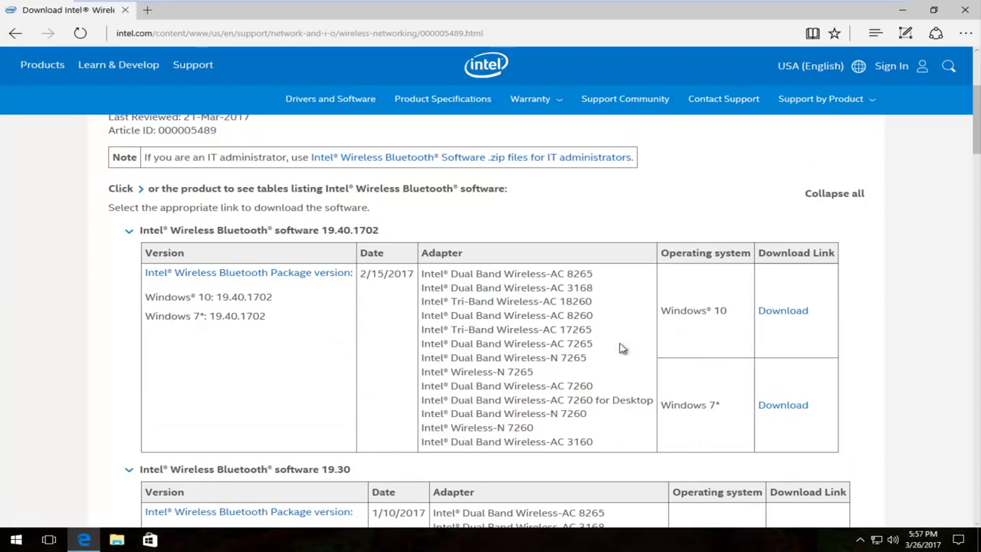
left_click(777, 314)
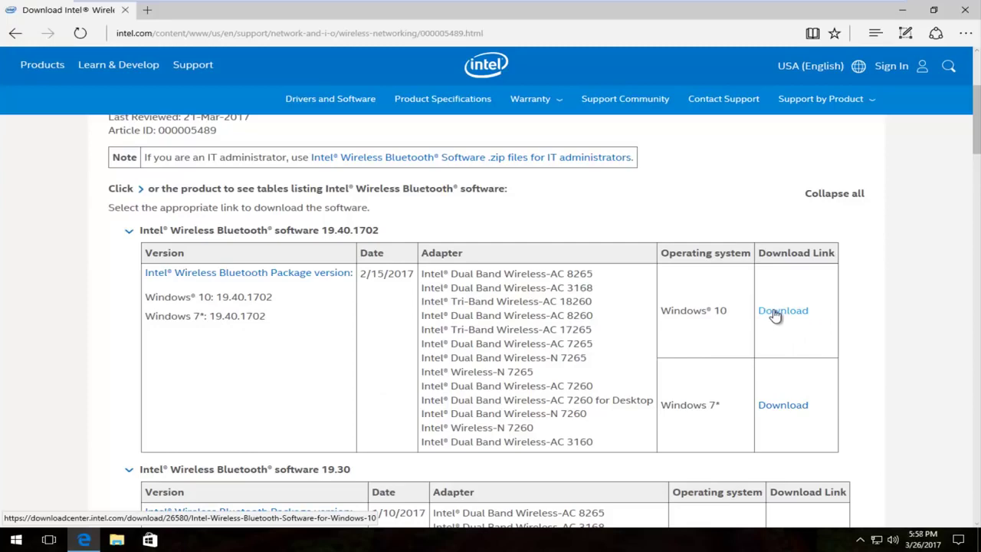
scroll(775, 314, "up", 2)
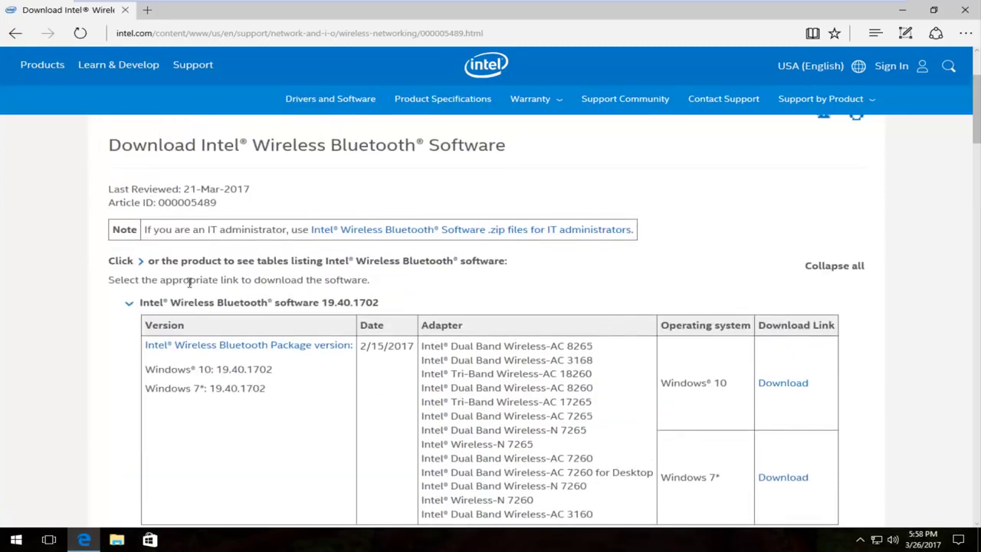
scroll(242, 310, "down", 8)
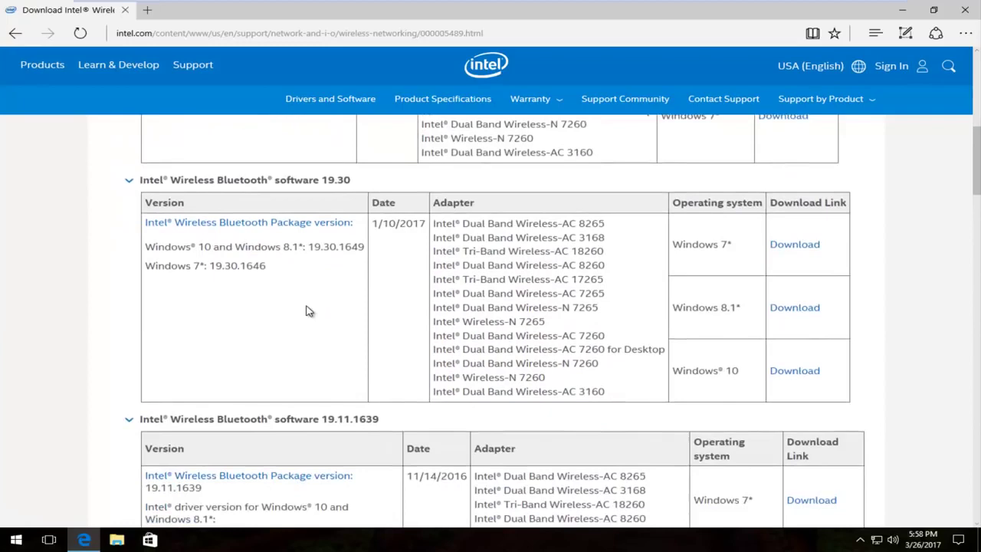
scroll(317, 312, "up", 8)
Examine the 64-bit and 32-bit Windows 10 installers offered on the download page
scroll(782, 344, "down", 2)
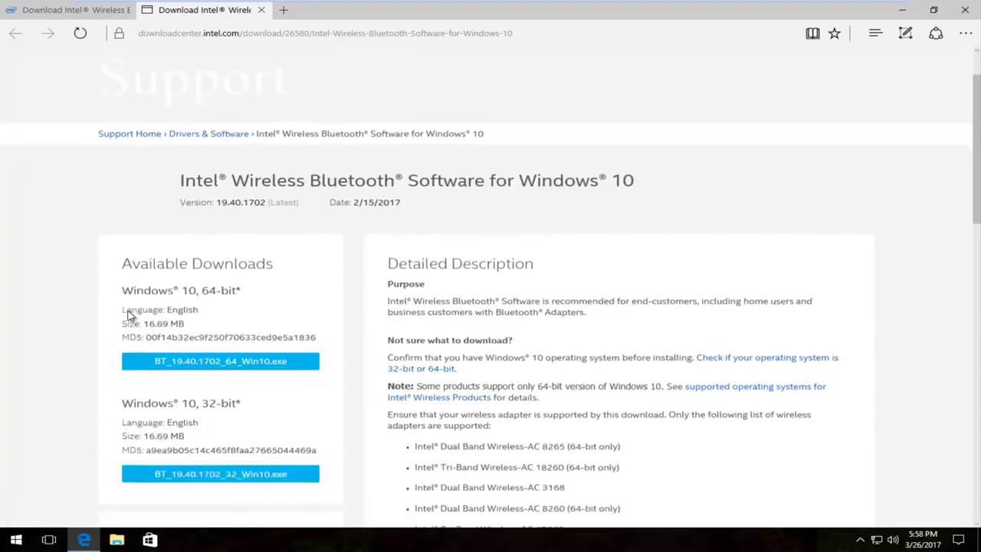
scroll(133, 305, "down", 1)
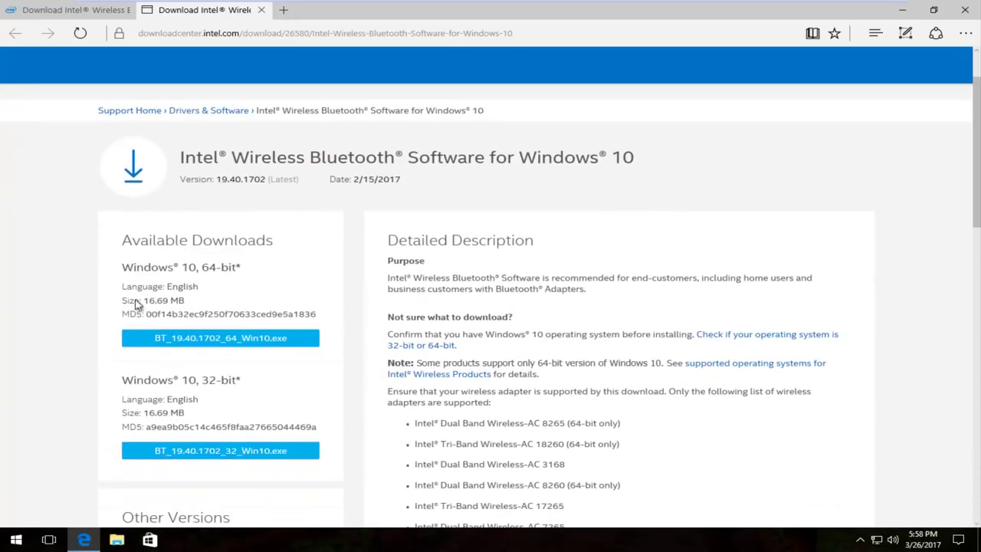
scroll(136, 304, "down", 1)
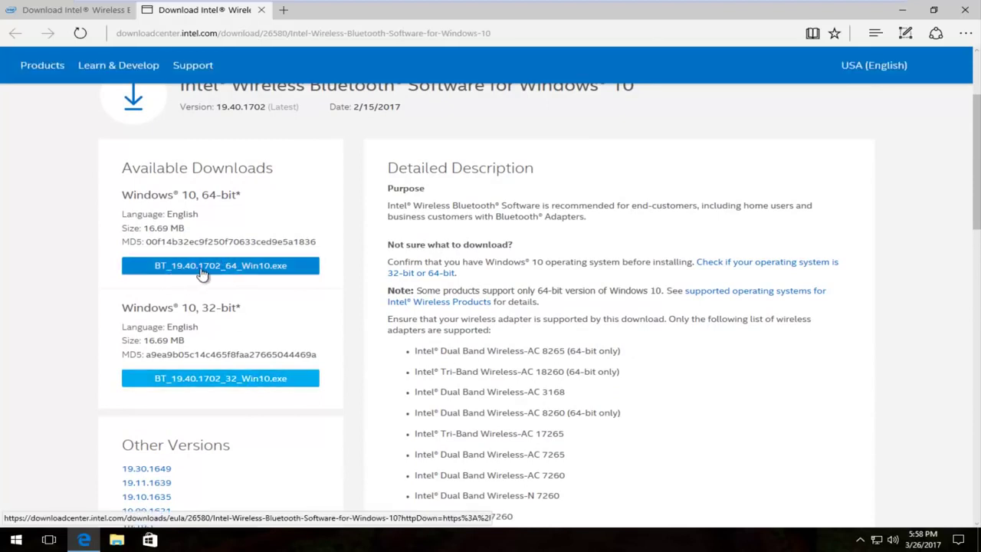
left_click(215, 385)
right_click(214, 385)
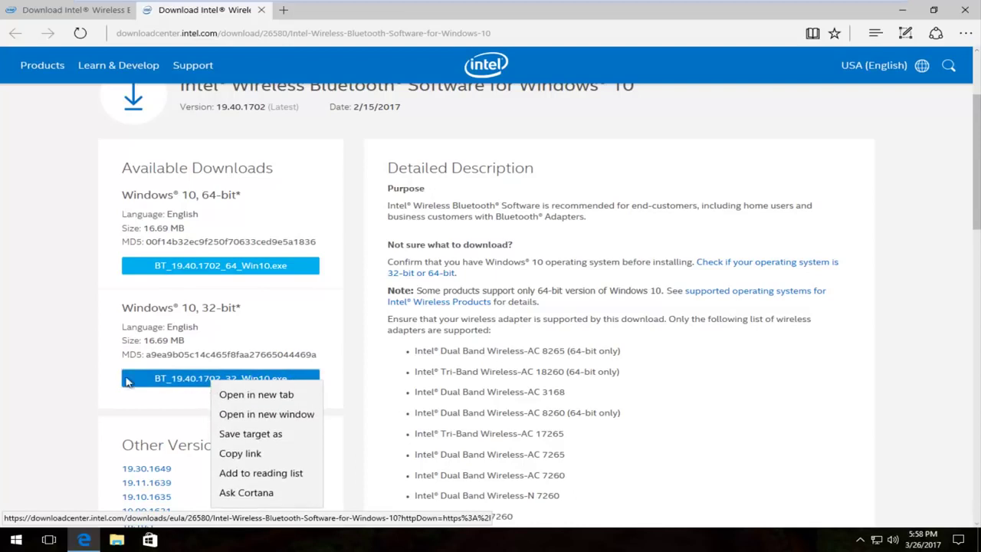
left_click(34, 364)
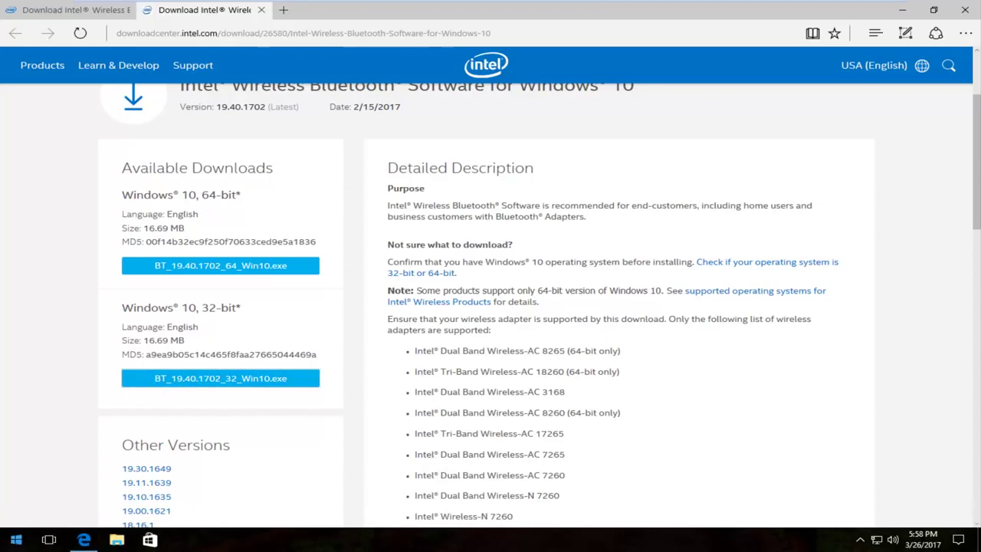
Check in the System window whether Windows is 32-bit or 64-bit, and close the window
left_click(15, 539)
type("syst")
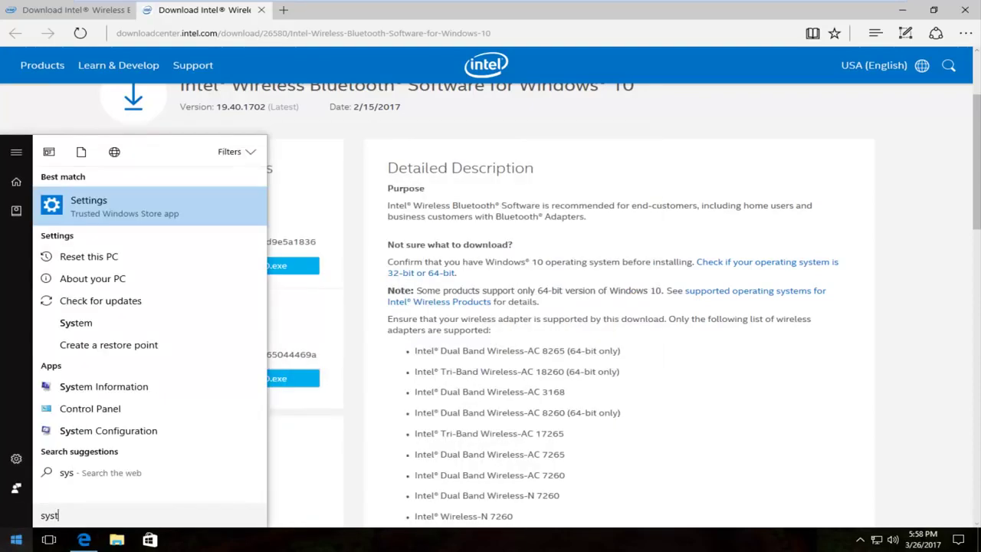
type("em")
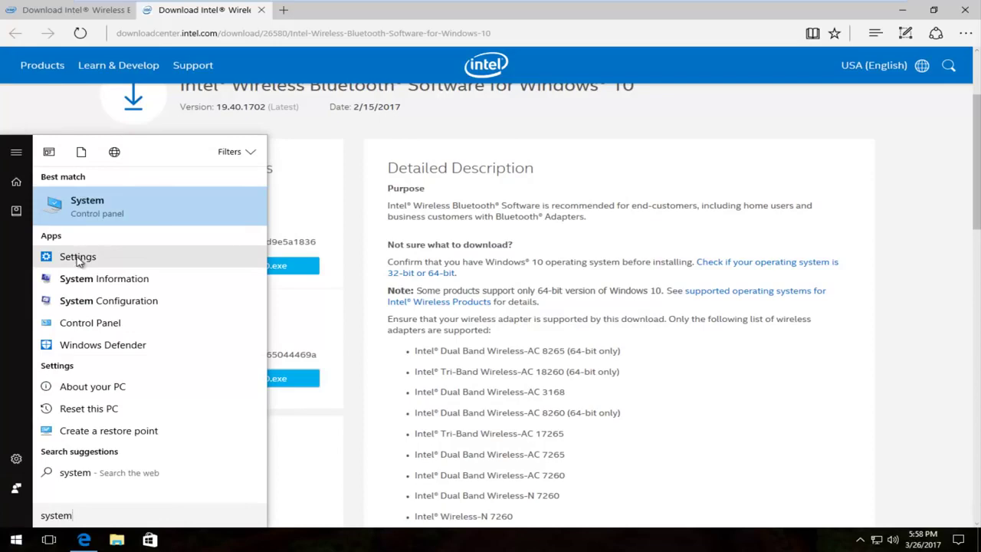
left_click(87, 218)
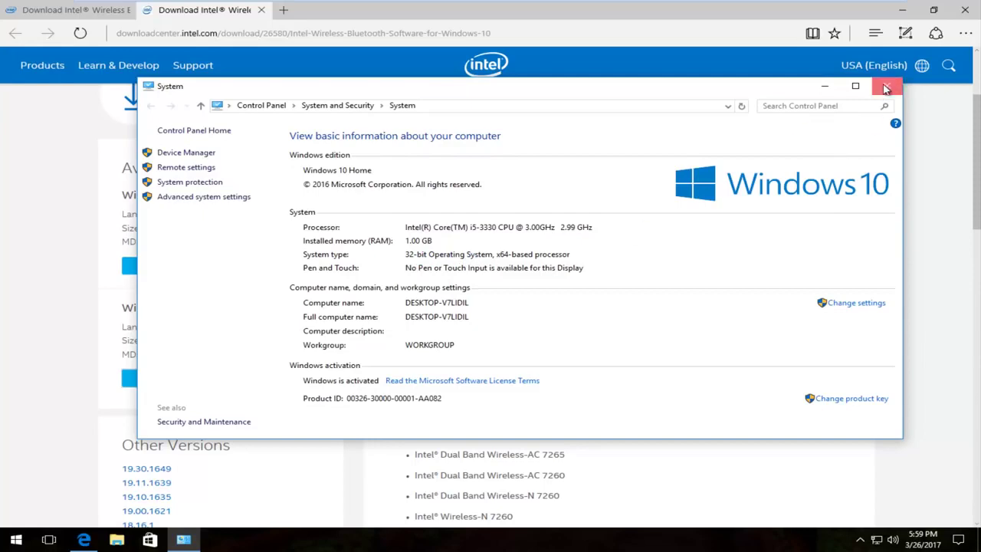
left_click(886, 89)
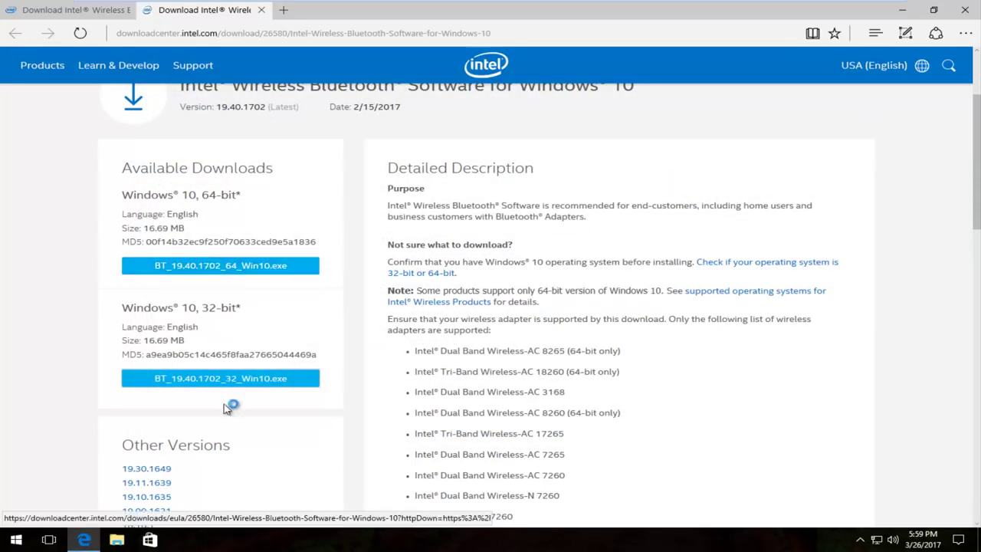
Request the 32-bit installer BT_19.40.1702_32_Win10.exe and accept the Intel software license agreement
left_click(203, 380)
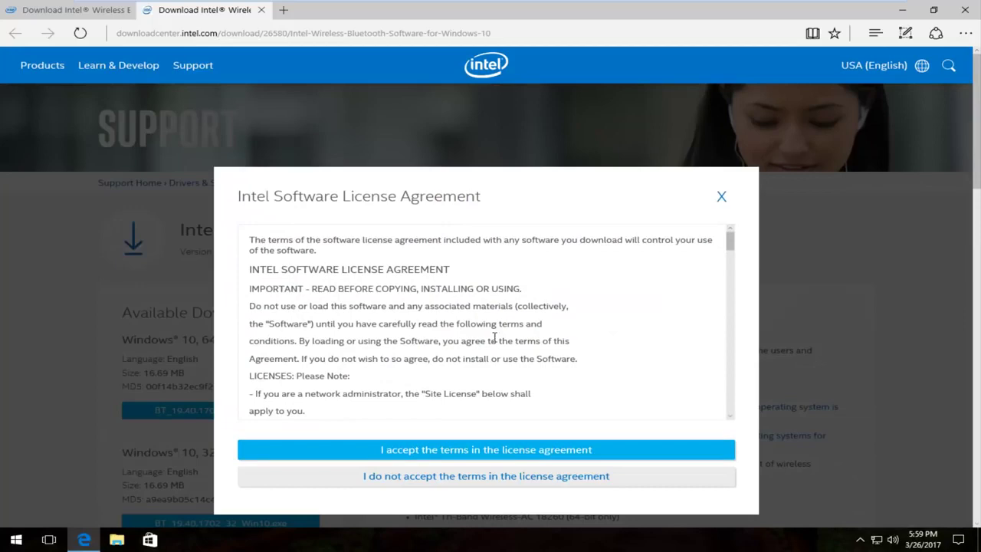
scroll(471, 368, "down", 1)
left_click(475, 453)
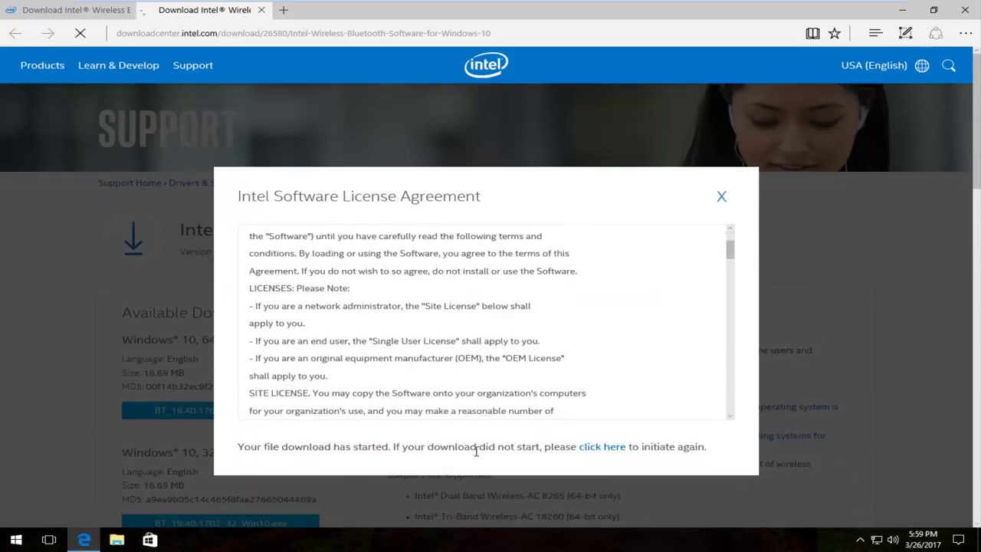
left_click_drag(543, 12, 423, 16)
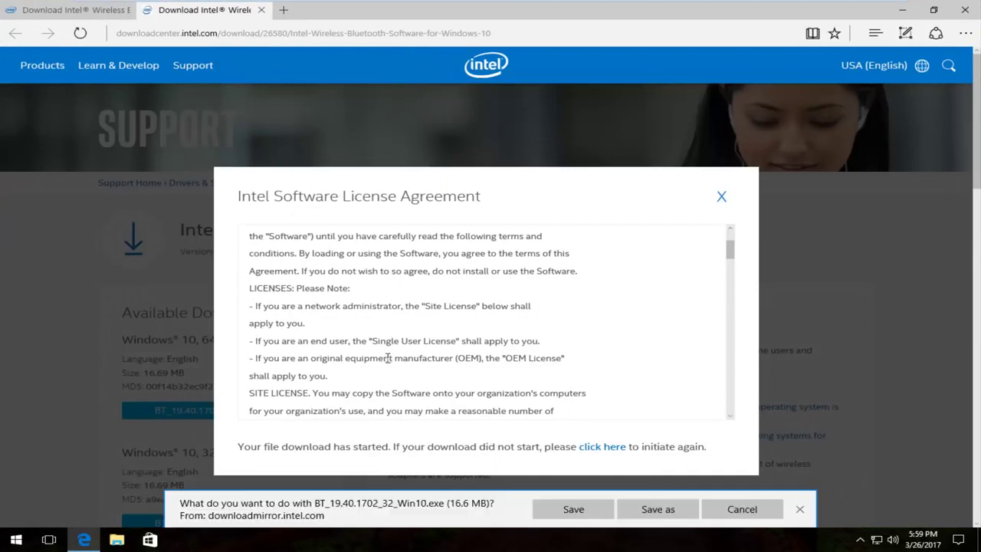
scroll(402, 383, "down", 1)
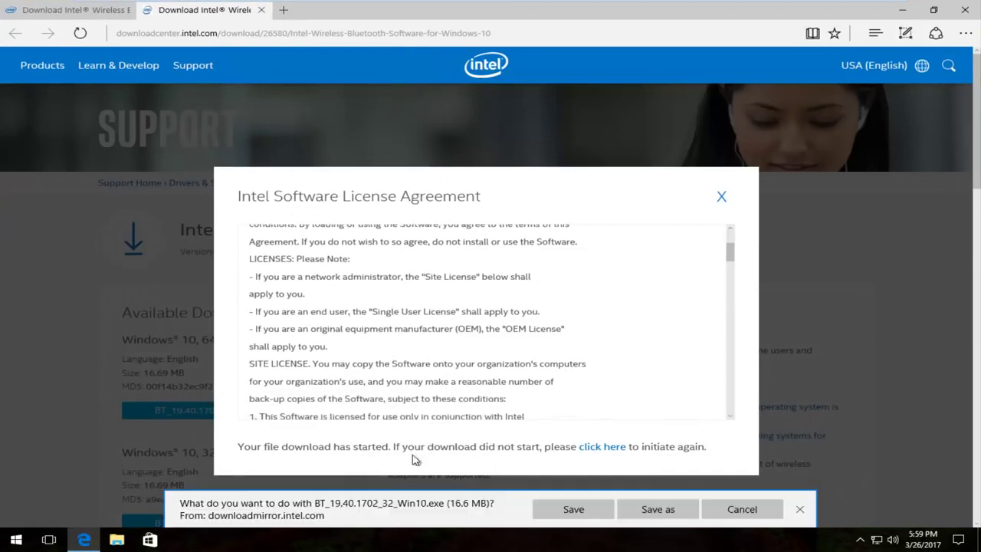
Save and run the downloaded BT_19.40.1702_32_Win10.exe installer, allowing it to make changes to the device
left_click(556, 511)
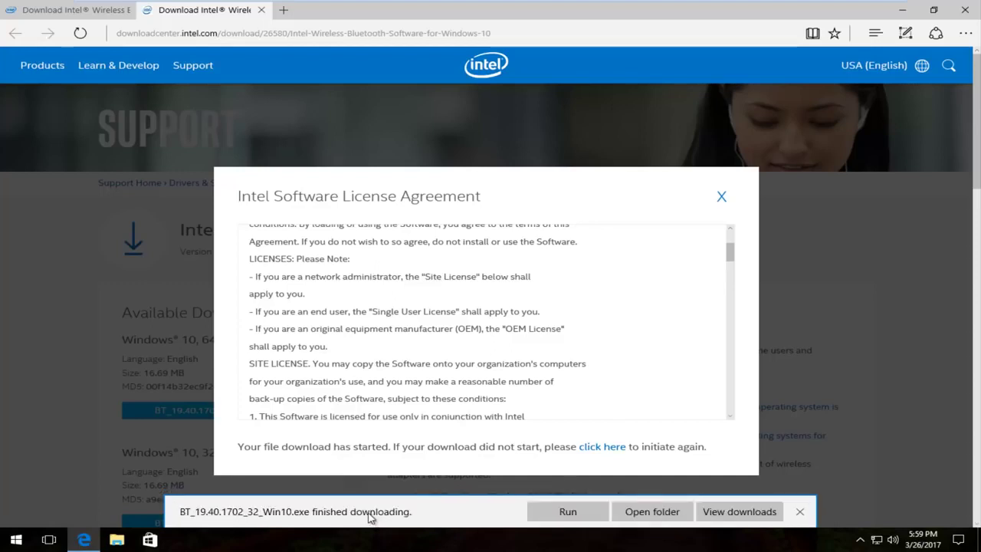
left_click(584, 513)
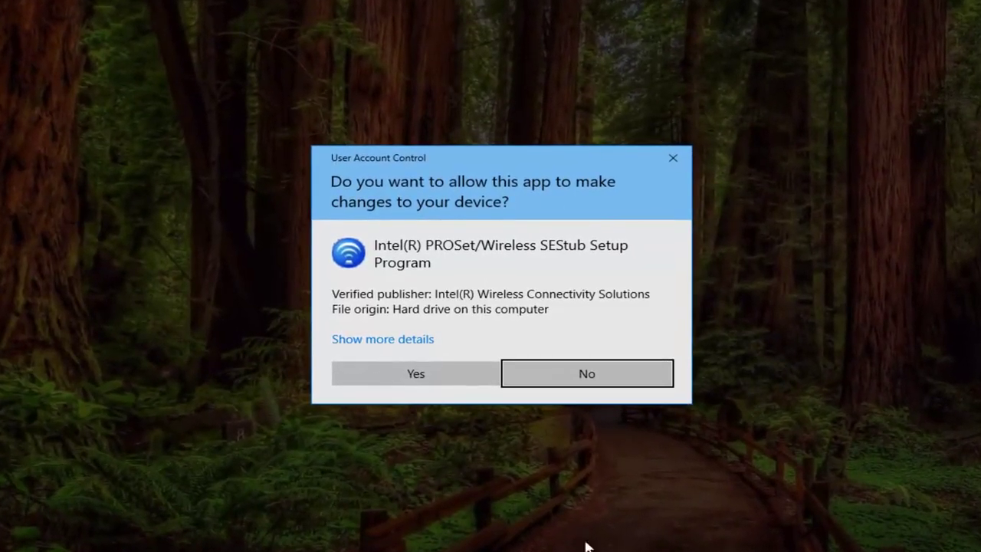
left_click(404, 373)
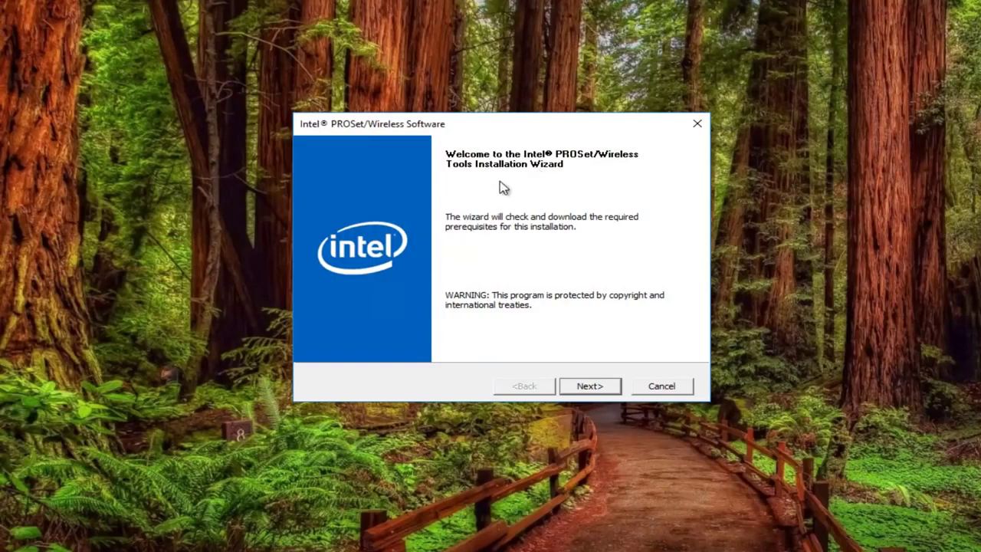
Accept the end-user license agreement in the setup wizard and install Intel Wireless Bluetooth with the Typical setup type
left_click(587, 386)
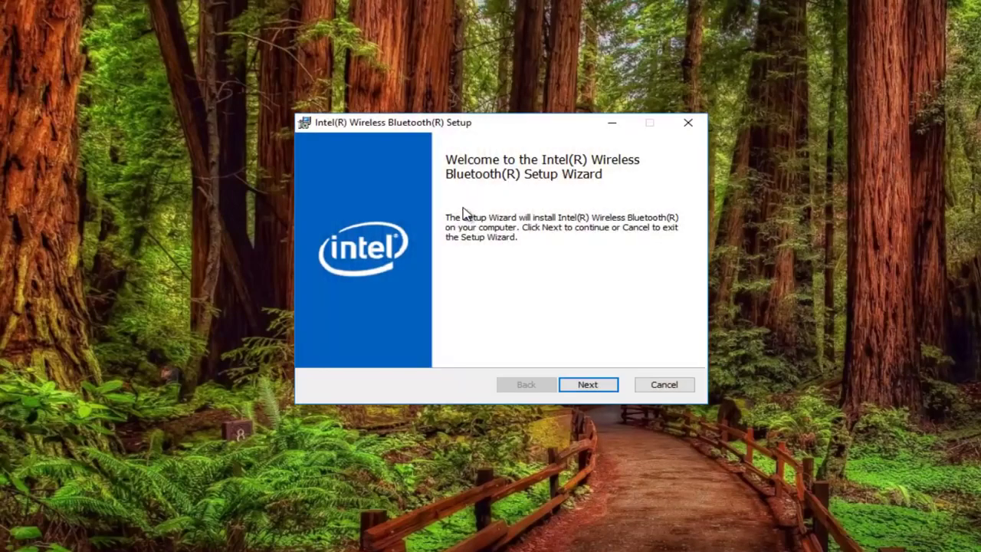
left_click(587, 385)
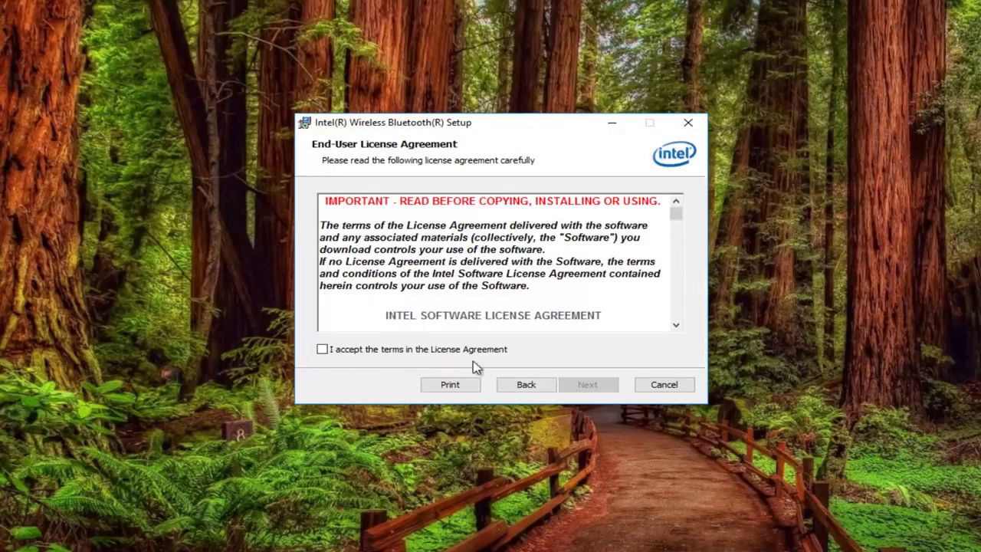
scroll(605, 251, "down", 12)
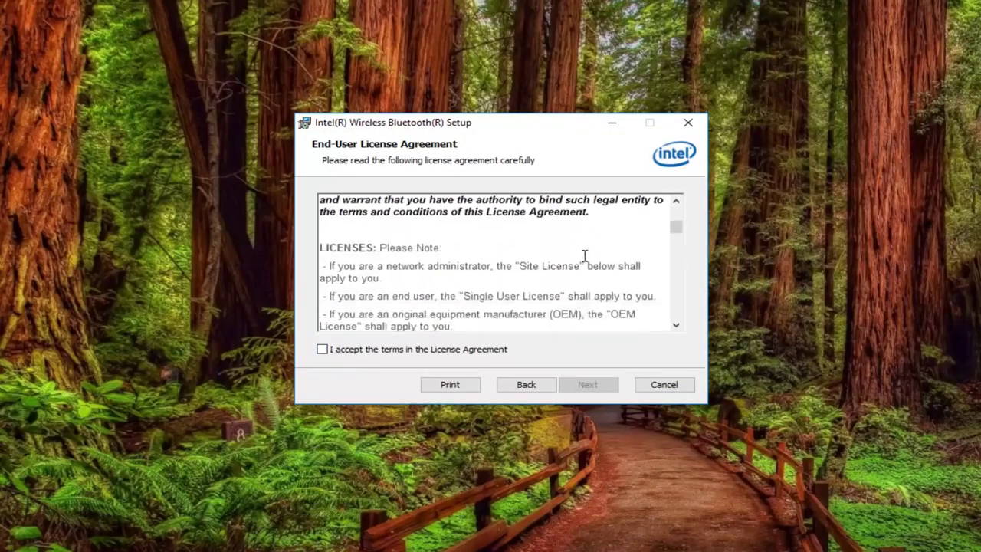
scroll(477, 259, "down", 3)
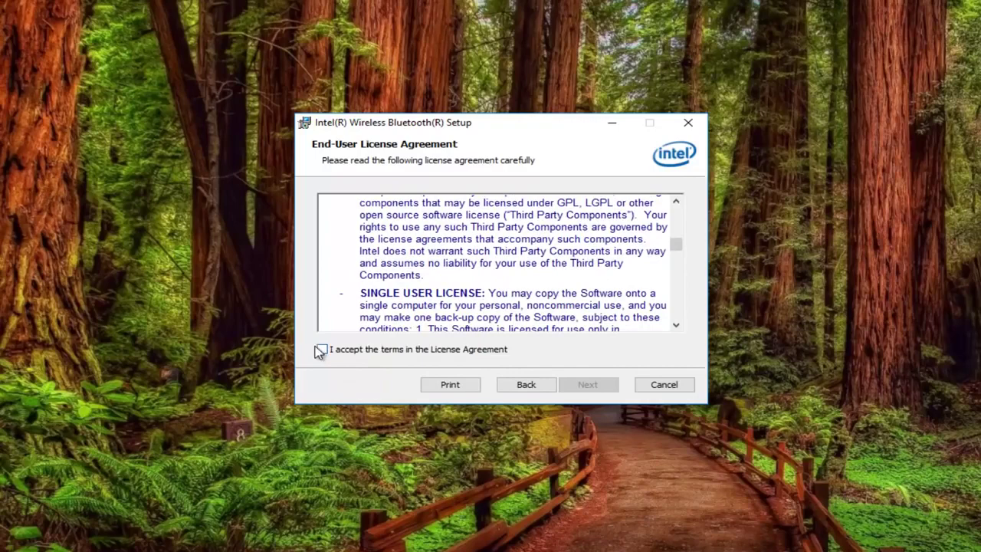
left_click(321, 349)
left_click(588, 385)
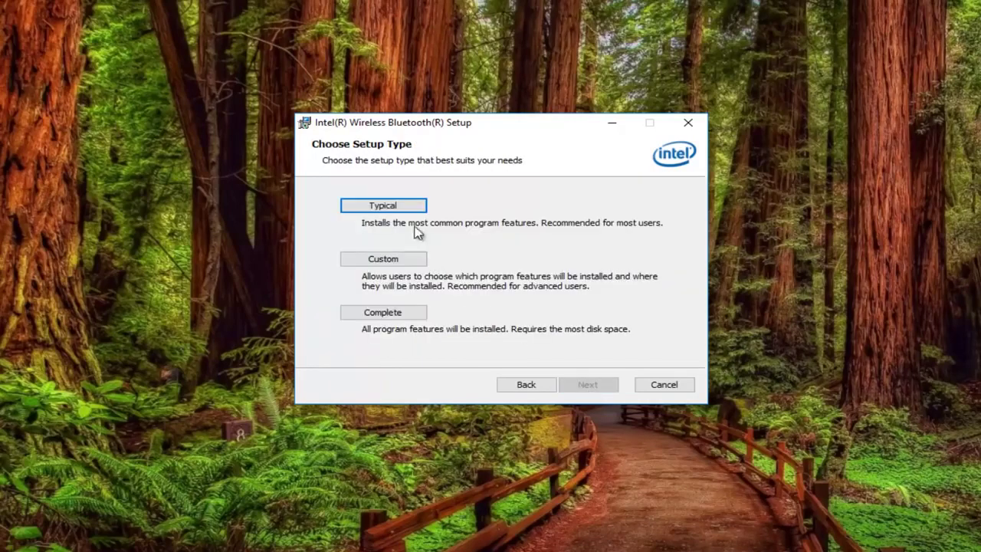
left_click(394, 206)
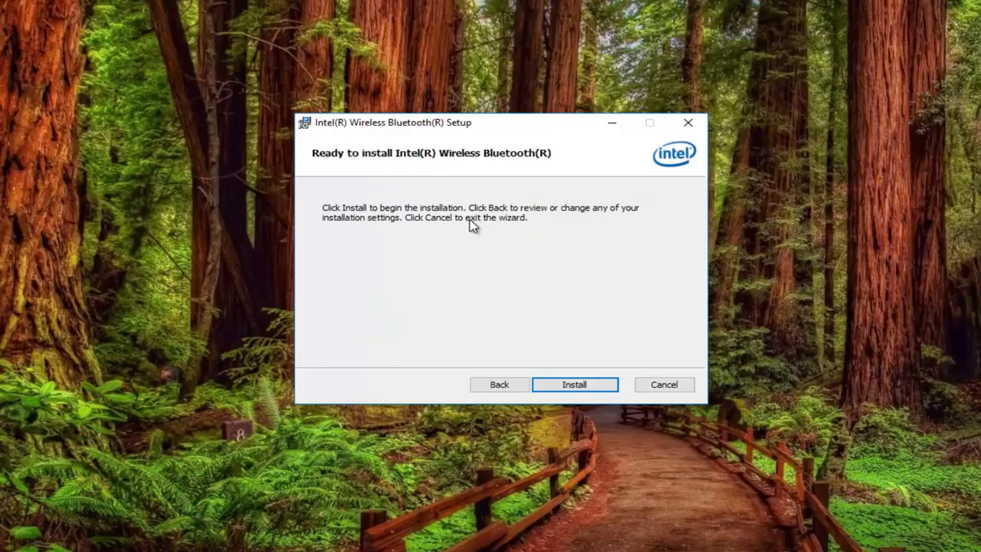
left_click(569, 390)
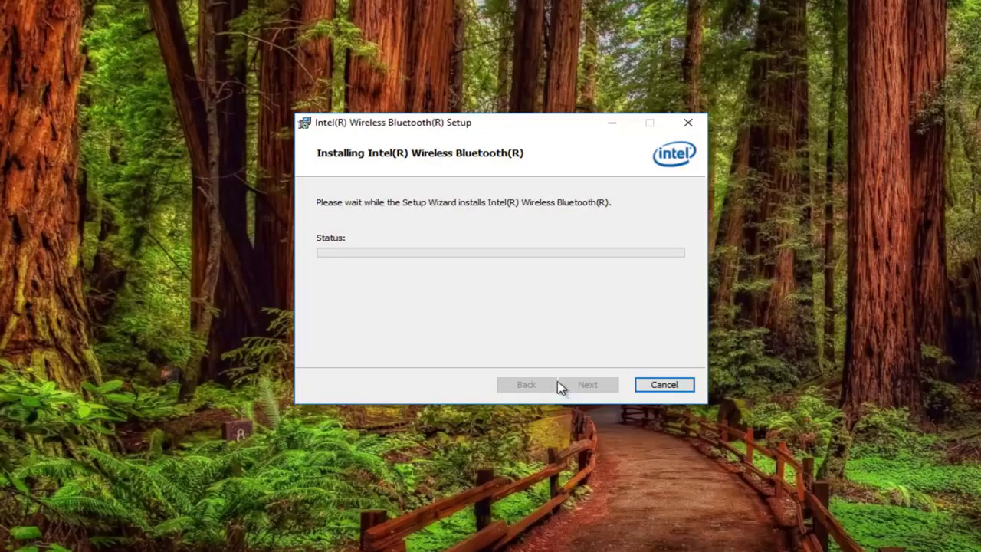